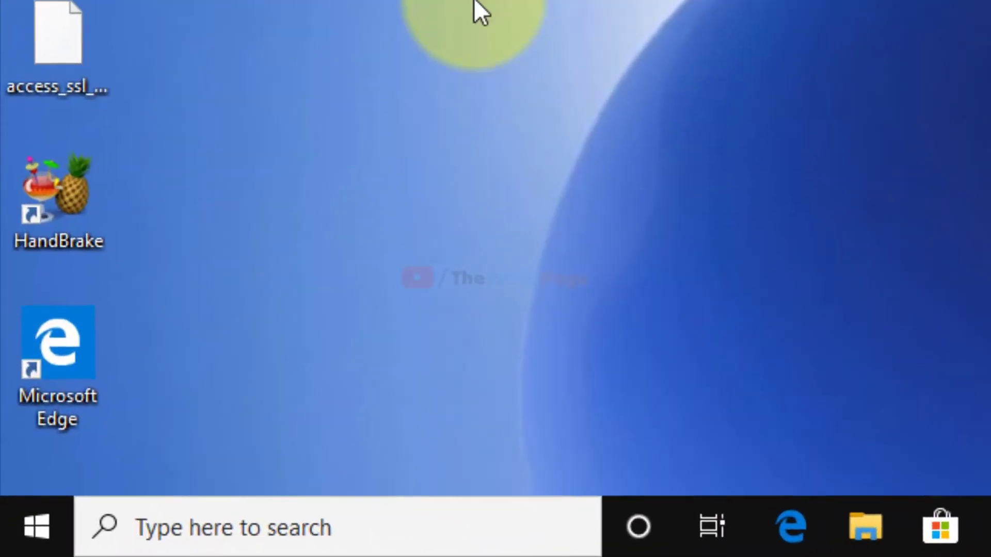
# Search Windows for 'device manager' so it appears as the match.
pyautogui.click(84, 551)
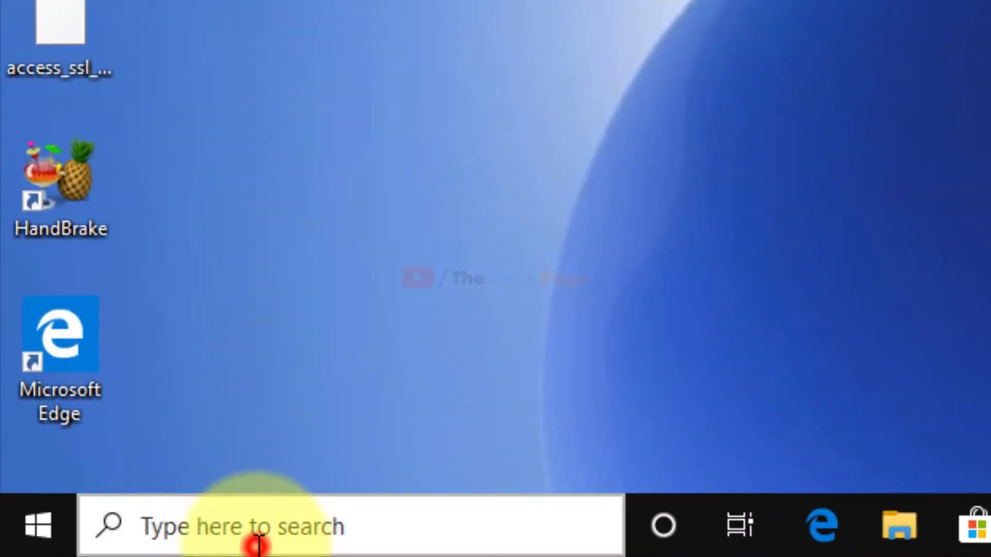
pyautogui.write('dev')
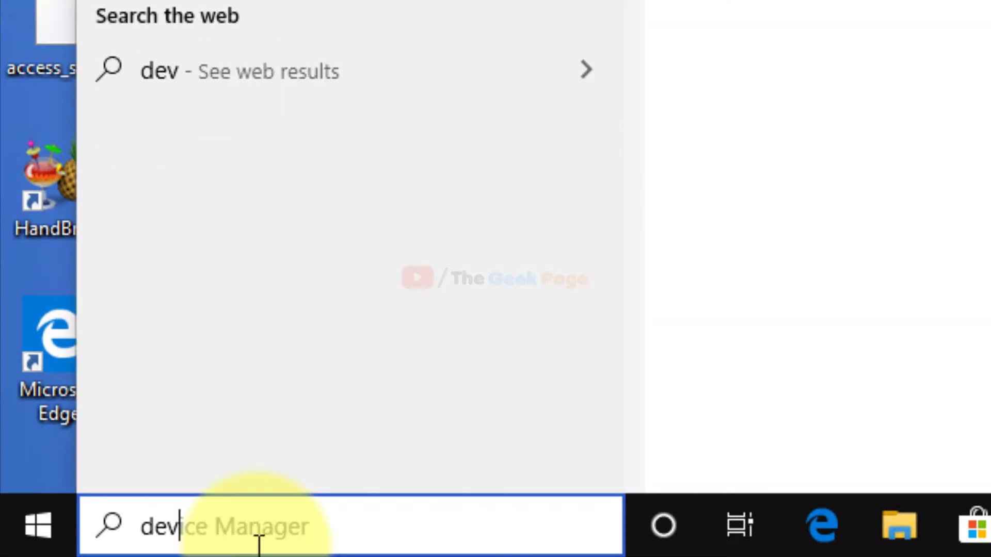
pyautogui.write('ice man')
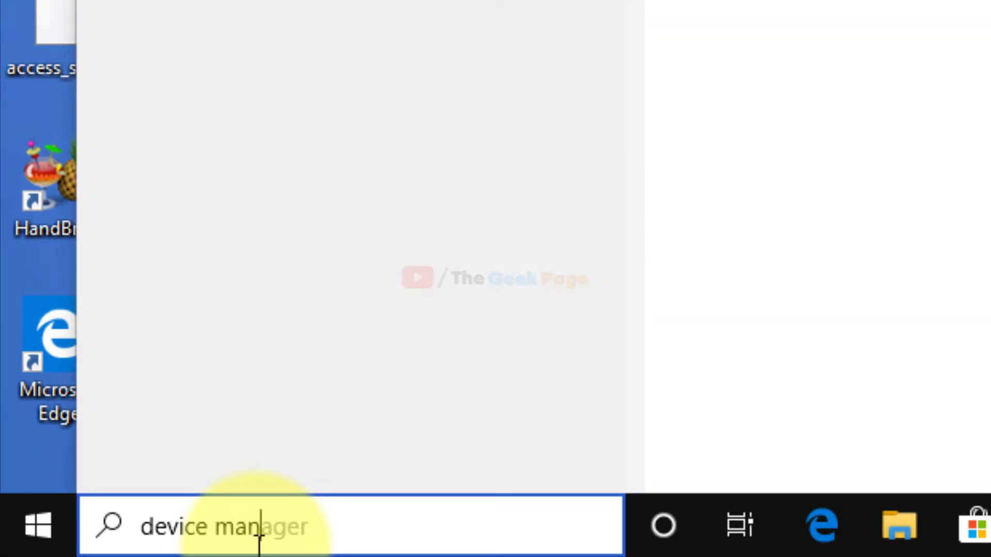
pyautogui.write('ager')
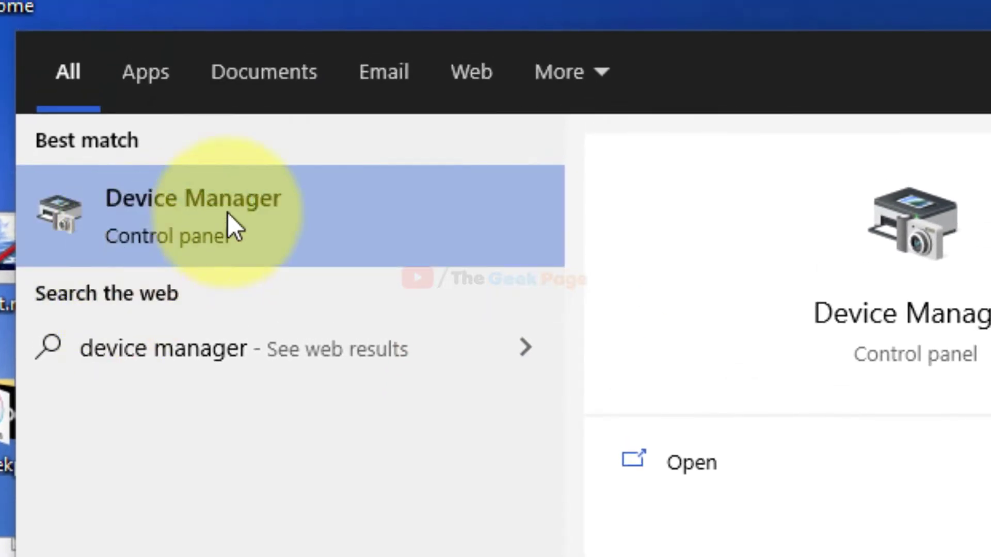
# Open Device Manager, expand DVD/CD-ROM drives and bring up the HL-DT-ST DVD+-RW GU90N drive's actions.
pyautogui.click(215, 232)
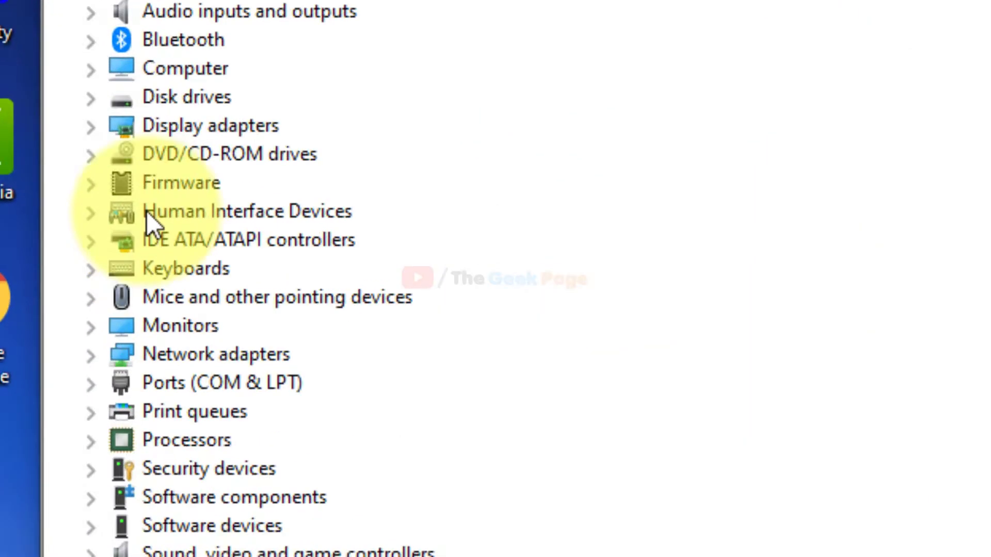
pyautogui.click(82, 122)
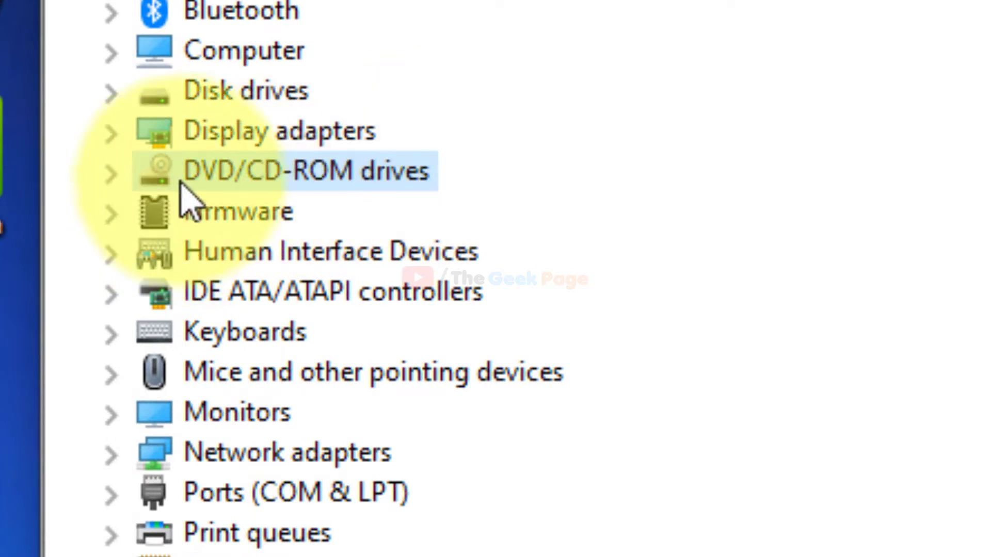
pyautogui.click(112, 174)
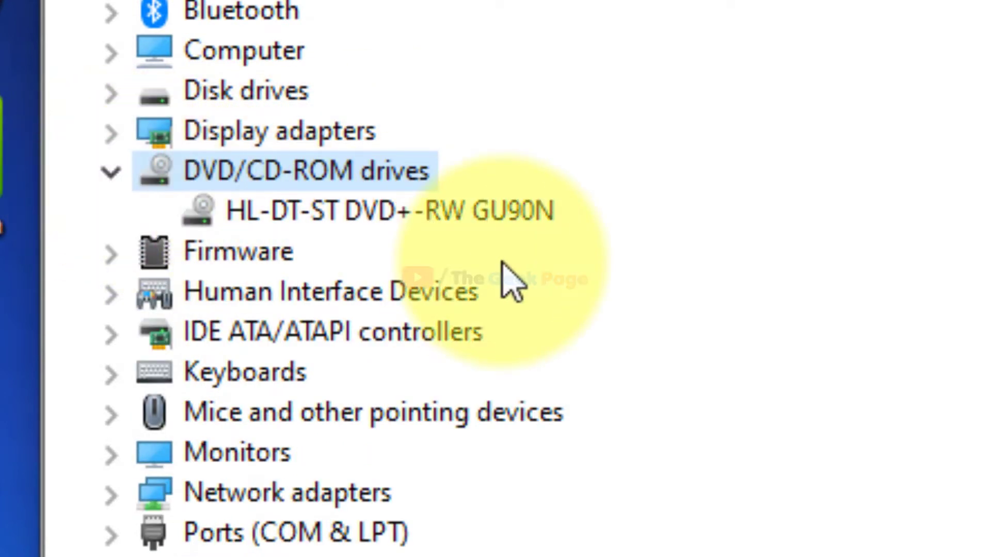
pyautogui.click(361, 212)
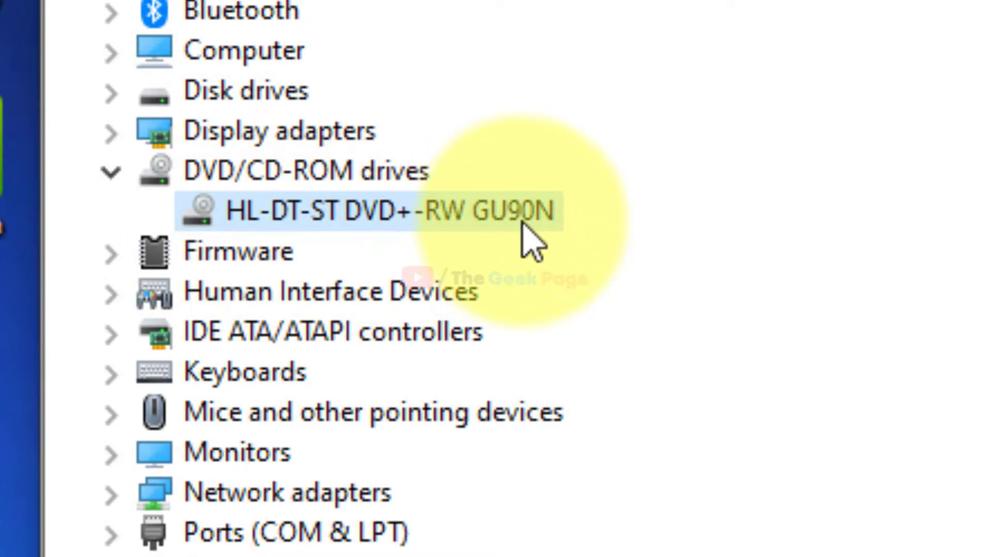
pyautogui.rightClick(522, 223)
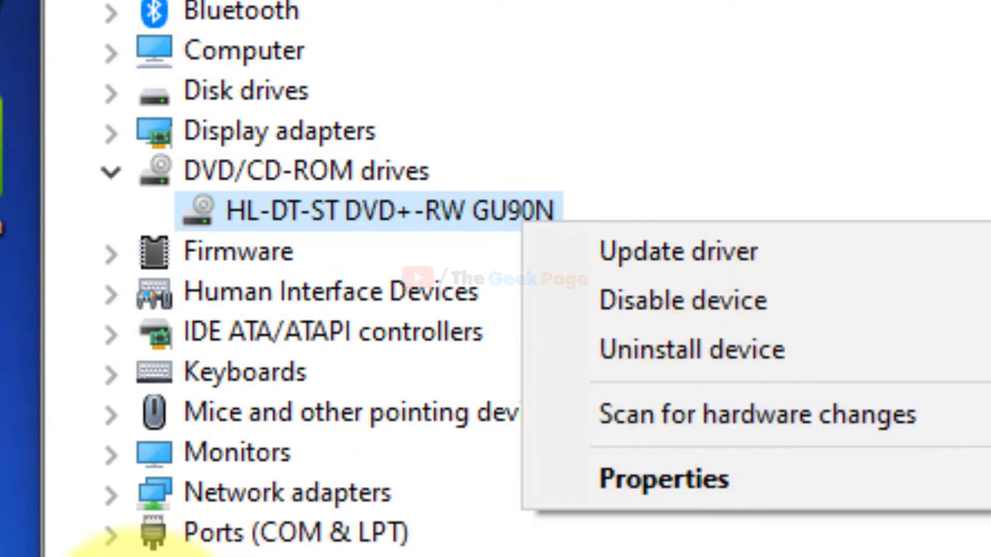
# Expand IDE ATA/ATAPI controllers and check the Standard SATA AHCI Controller's actions, then dismiss them.
pyautogui.click(263, 333)
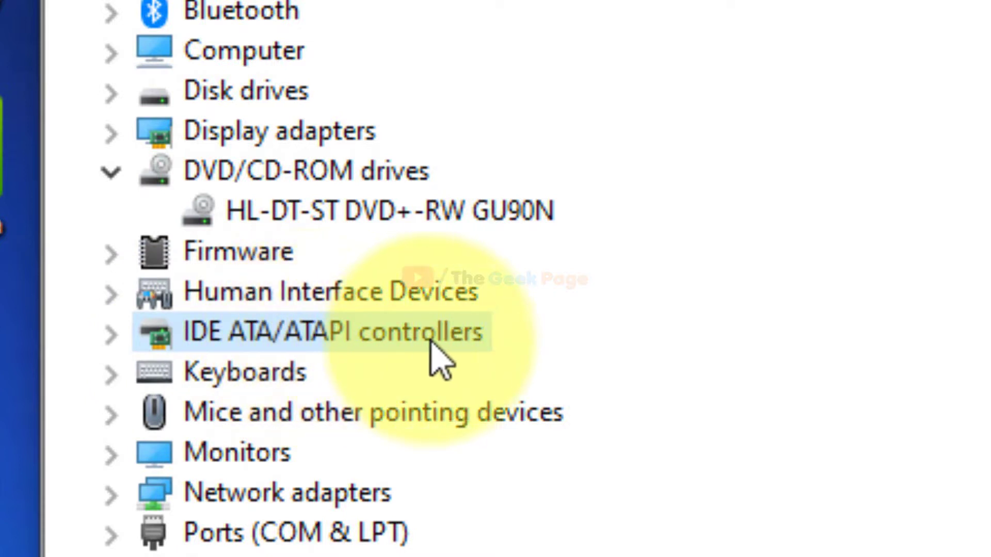
pyautogui.click(115, 345)
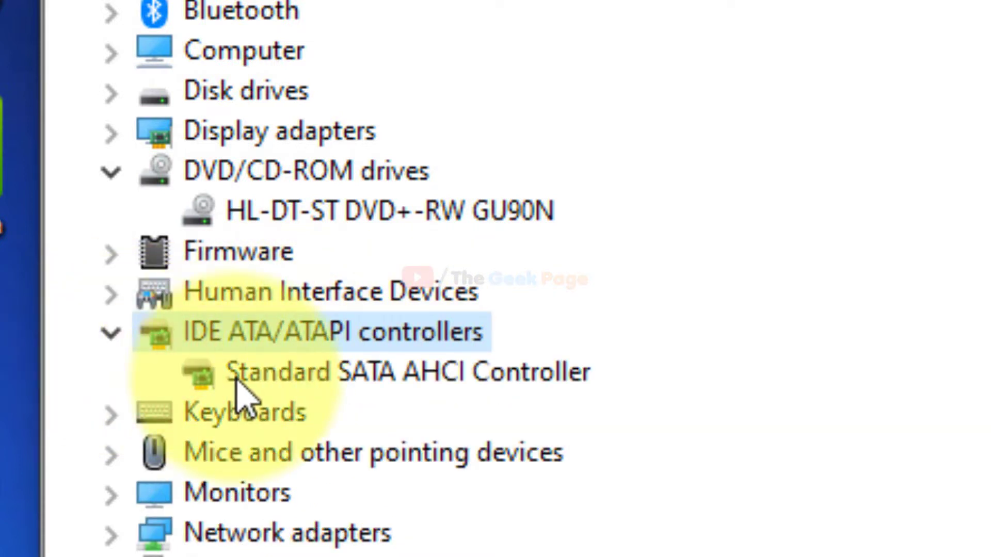
pyautogui.click(286, 390)
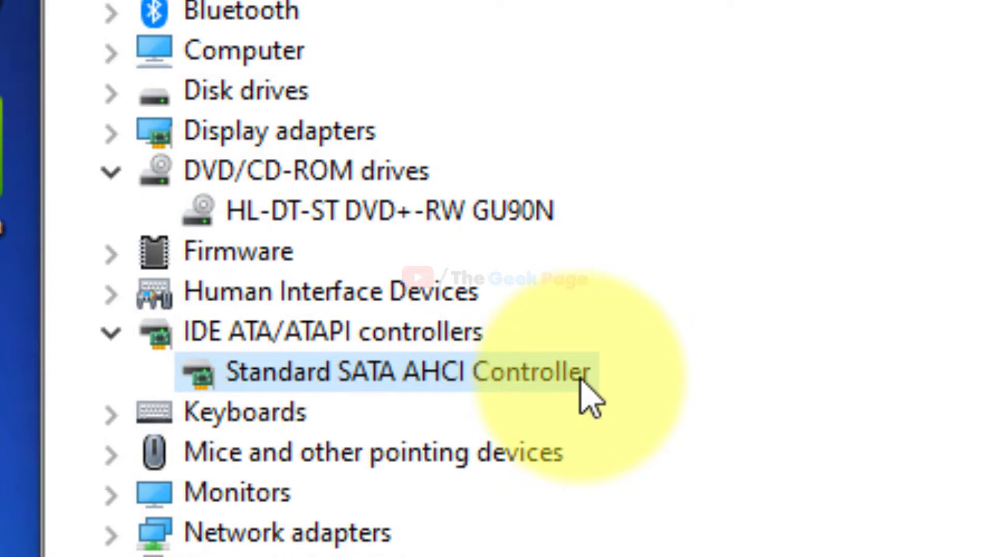
pyautogui.rightClick(593, 388)
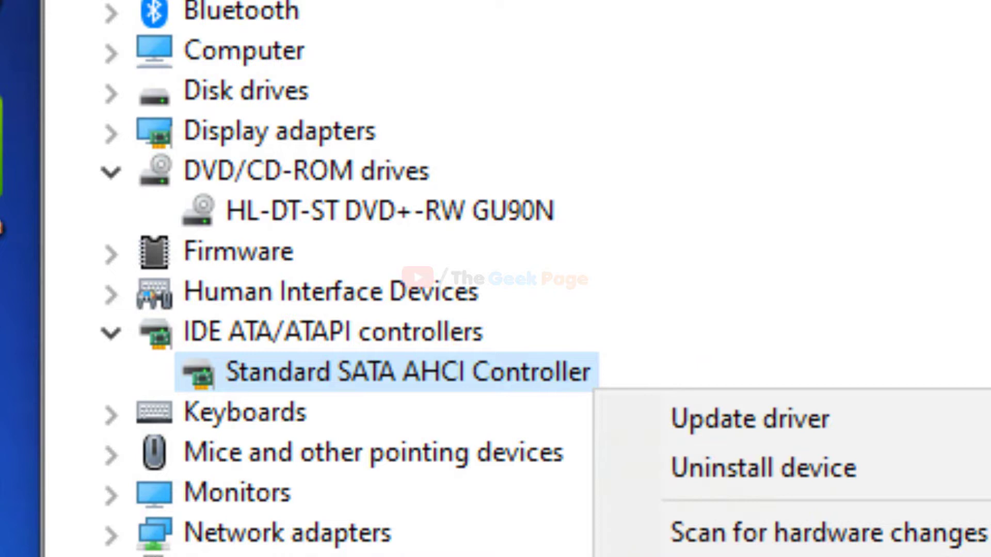
pyautogui.press('Escape')
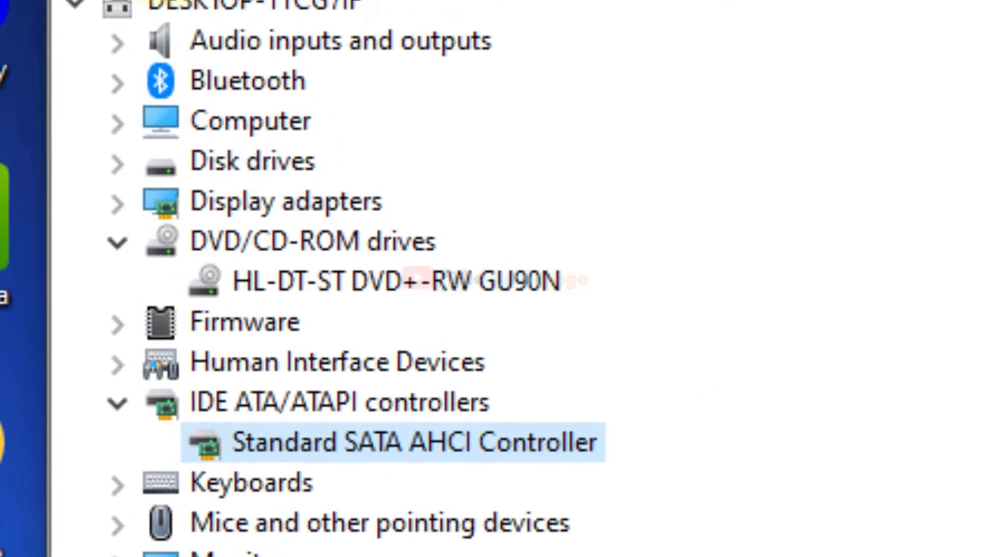
# Run Scan for hardware changes from the Action menu.
pyautogui.click(183, 42)
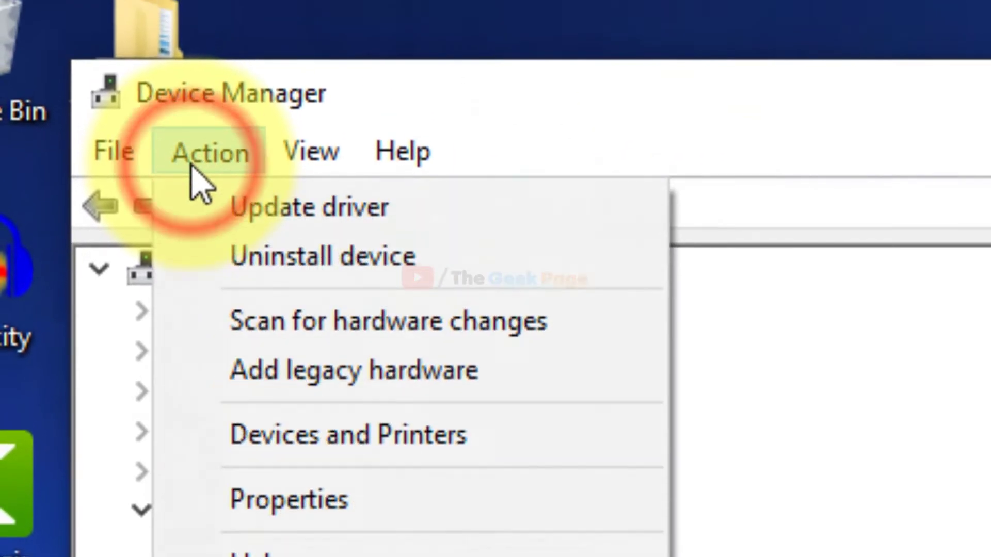
pyautogui.click(410, 363)
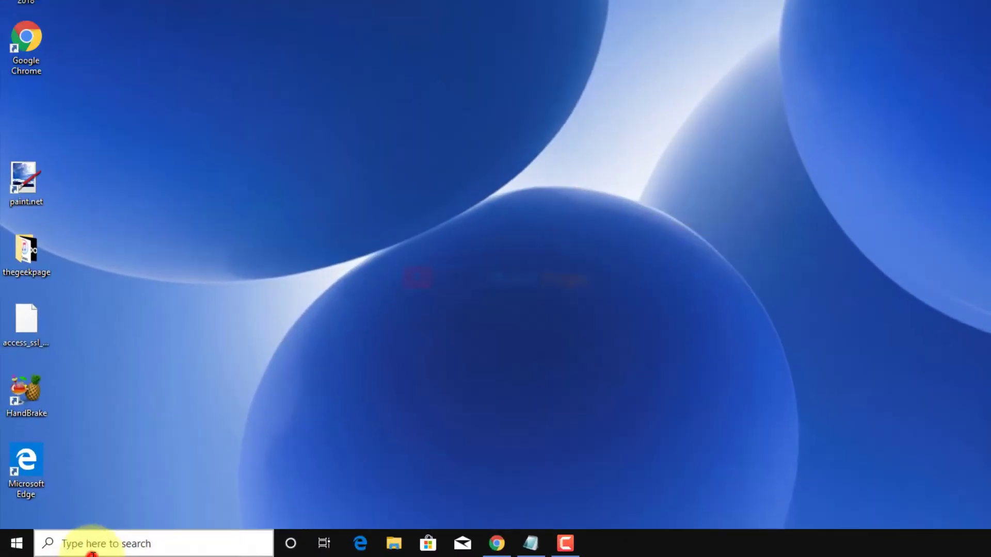
# Launch Registry Editor via a 'reged' search and collapse the tree to HKEY_LOCAL_MACHINE.
pyautogui.click(73, 548)
pyautogui.write('reged')
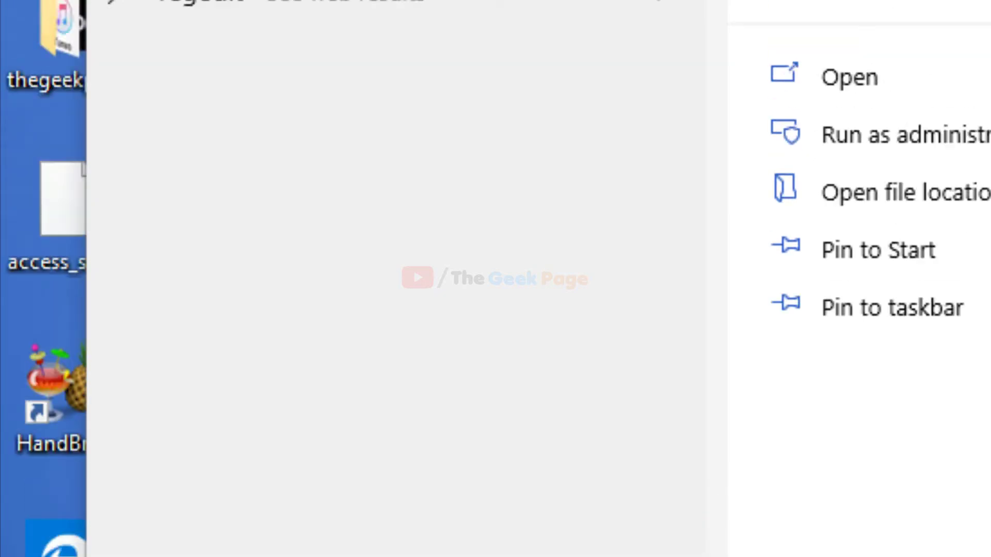
pyautogui.click(403, 260)
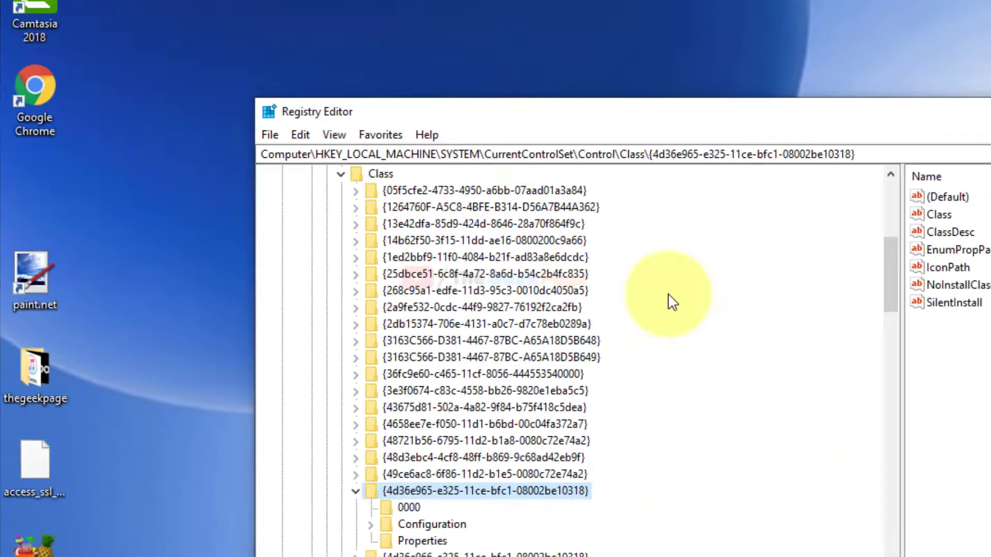
pyautogui.scroll(5, 166, 292)
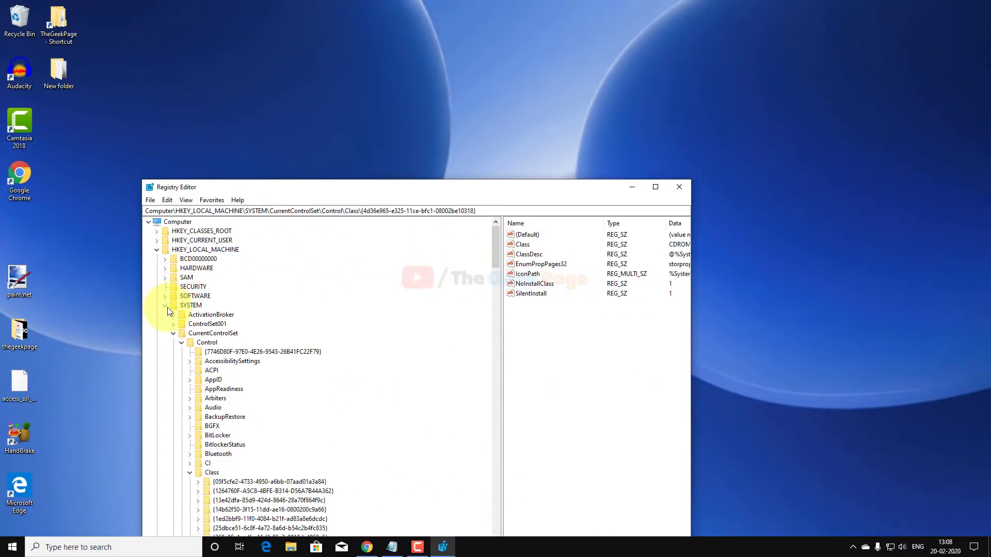
pyautogui.click(165, 305)
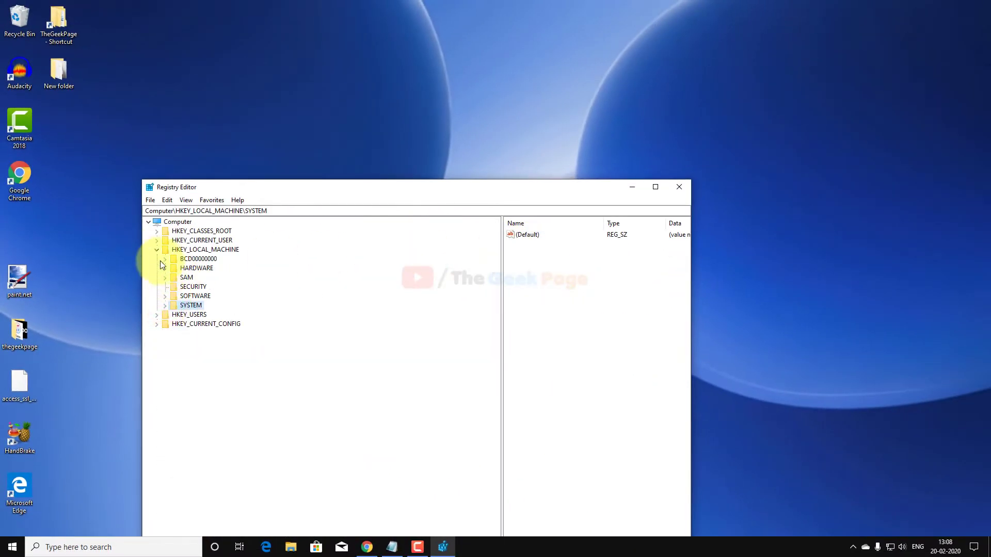
pyautogui.click(156, 250)
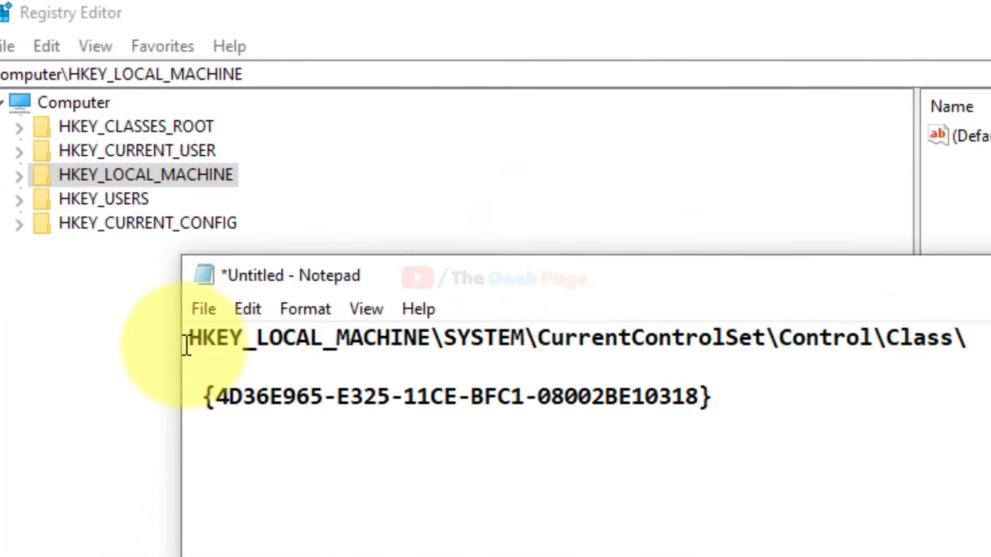
# Jump to HKLM\SYSTEM\CurrentControlSet\Control\Class using the path copied from the notes.
pyautogui.moveTo(187, 343); pyautogui.dragTo(987, 326)
pyautogui.rightClick(903, 320)
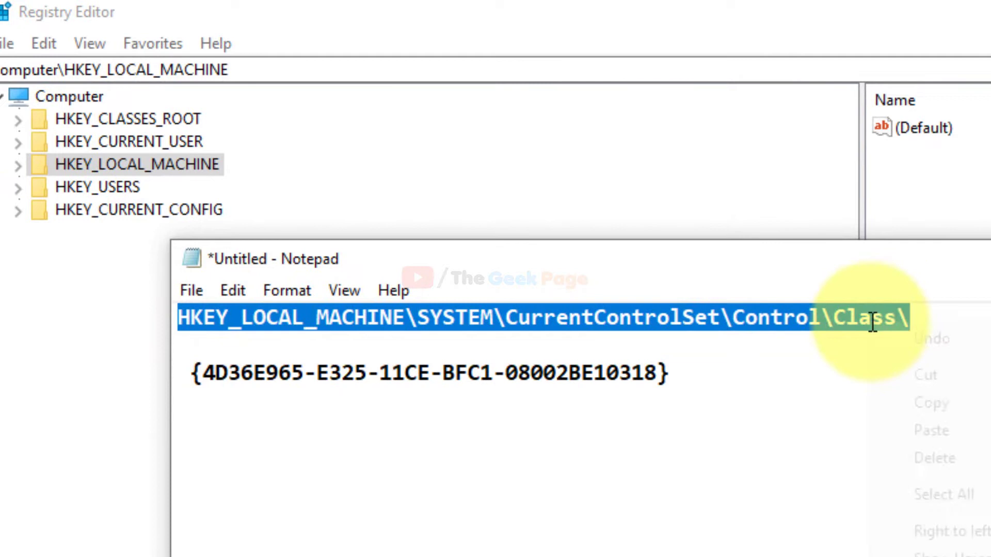
pyautogui.click(924, 404)
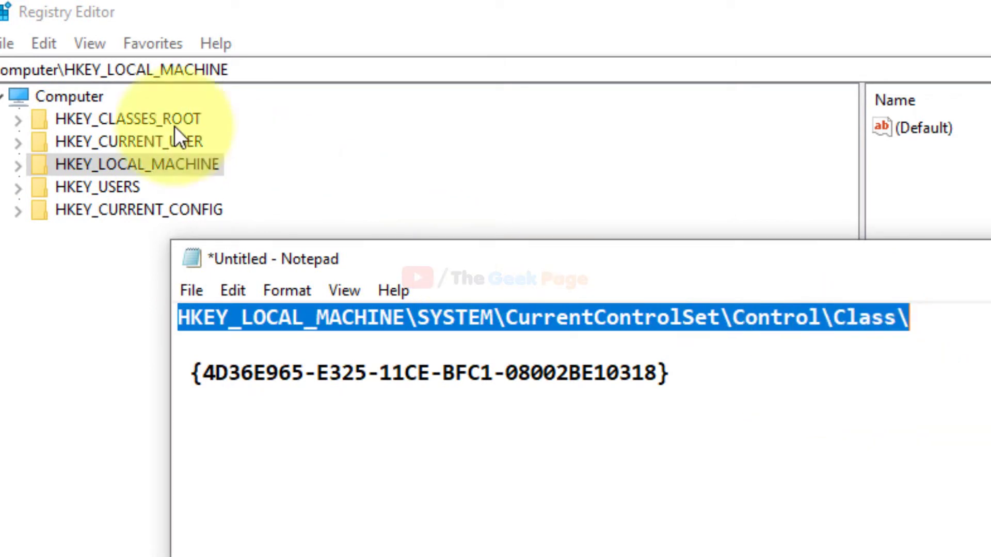
pyautogui.doubleClick(70, 69)
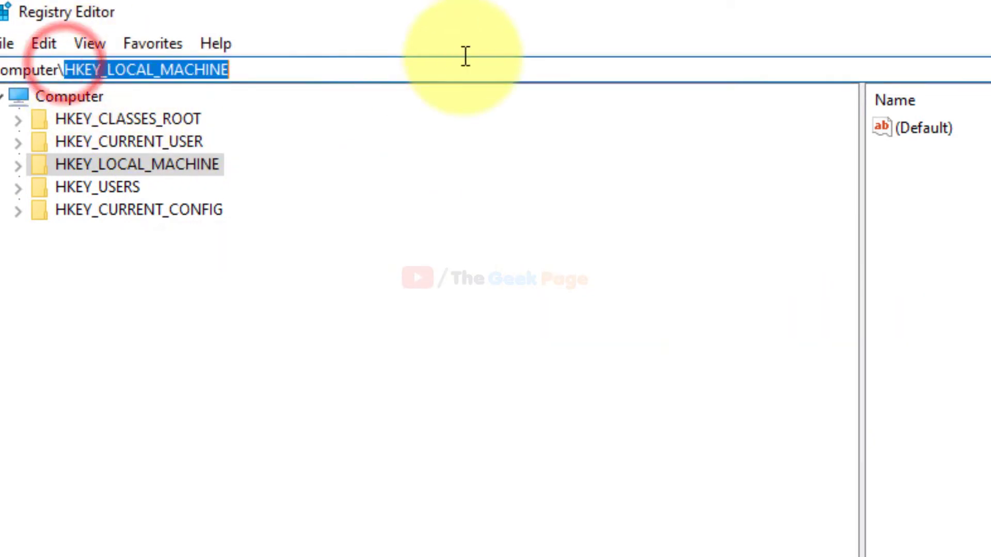
pyautogui.rightClick(222, 76)
pyautogui.click(284, 186)
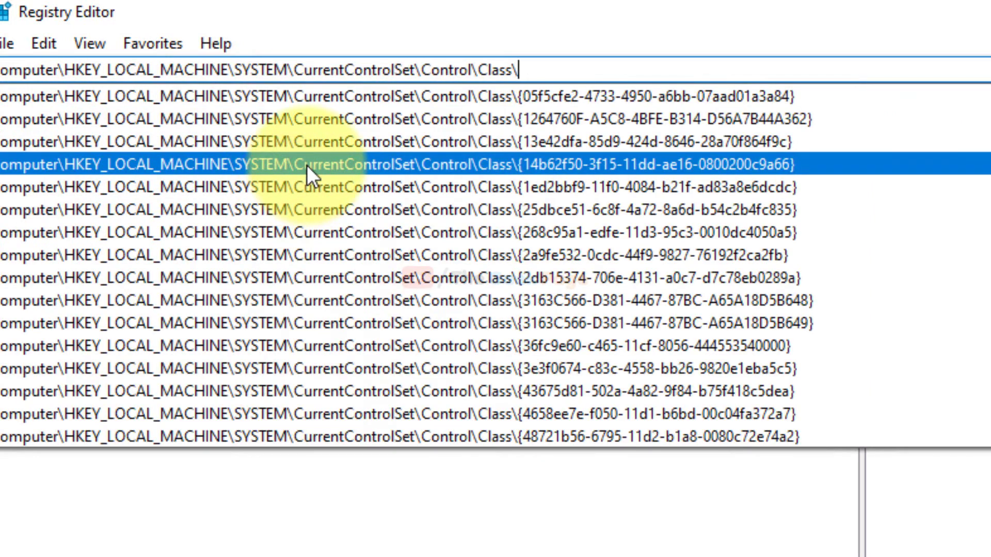
pyautogui.press('Return')
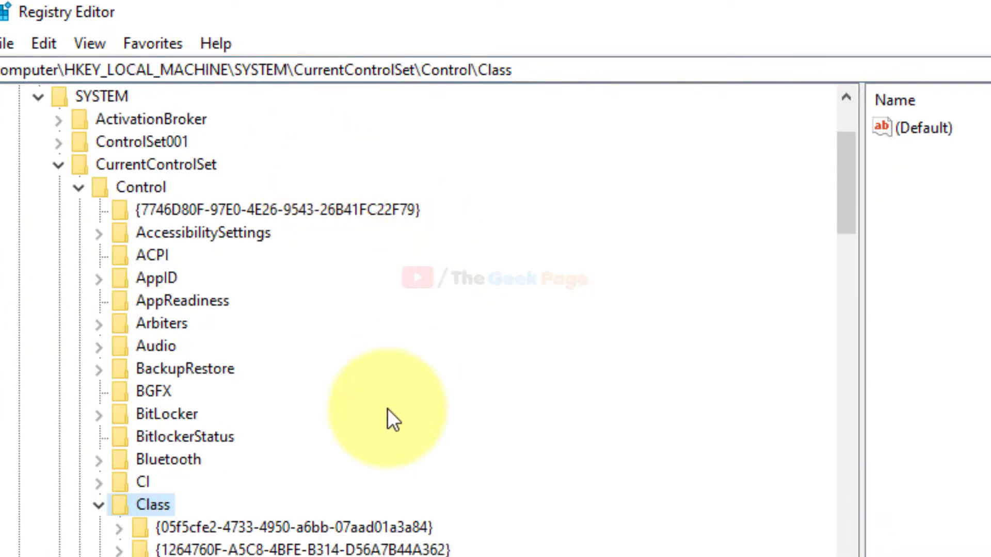
pyautogui.scroll(-3, 390, 431)
pyautogui.scroll(-1, 391, 427)
# Select the DVD class GUID {4d36e965-e325-11ce-bfc1-08002be10318} in the notes.
pyautogui.hotkey('alt', 'Tab')
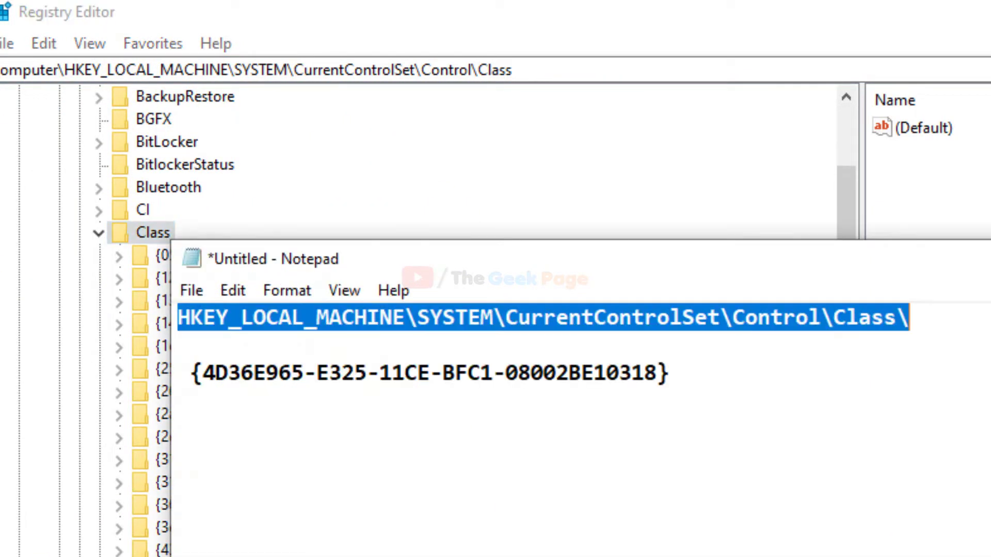
pyautogui.moveTo(202, 370); pyautogui.dragTo(657, 372)
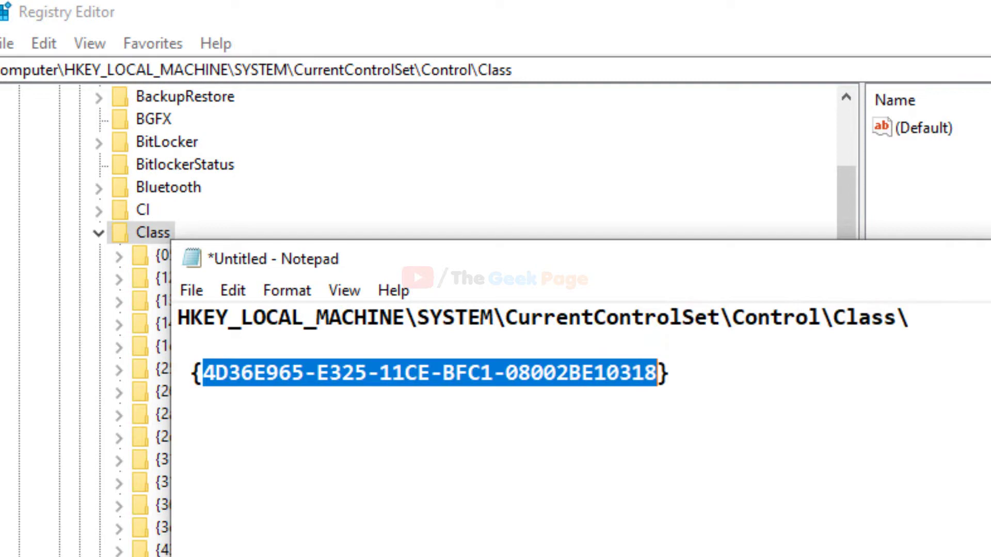
pyautogui.hotkey('alt', 'Tab')
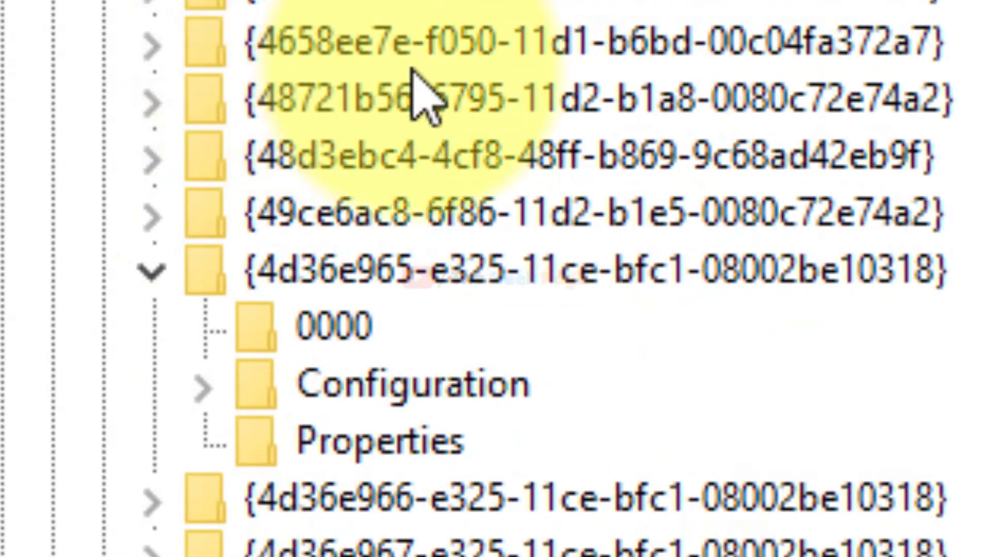
# Open the {4d36e965-e325-11ce-bfc1-08002be10318} key to view its UpperFilters and LowerFilters values.
pyautogui.scroll(-1, 428, 108)
pyautogui.click(436, 110)
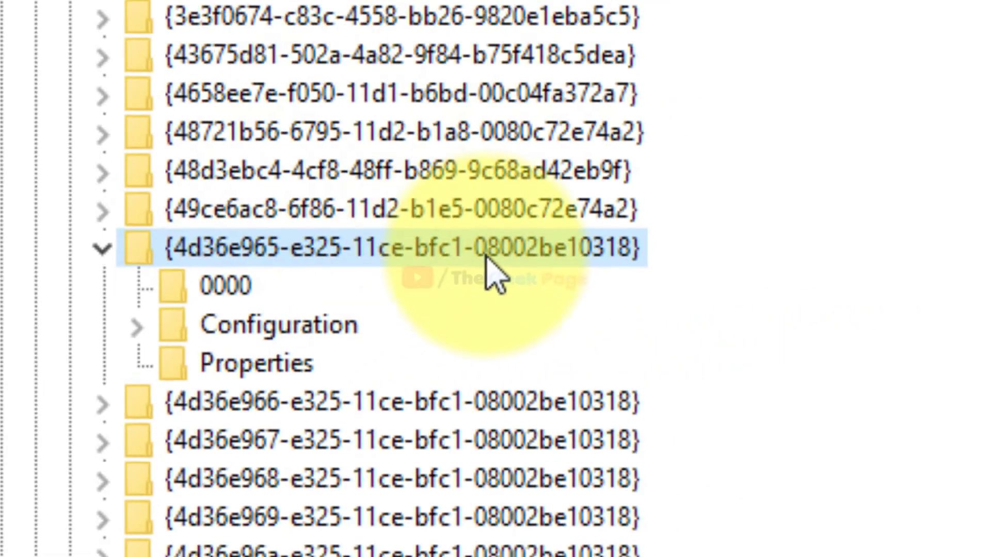
pyautogui.hotkey('alt', 'Tab')
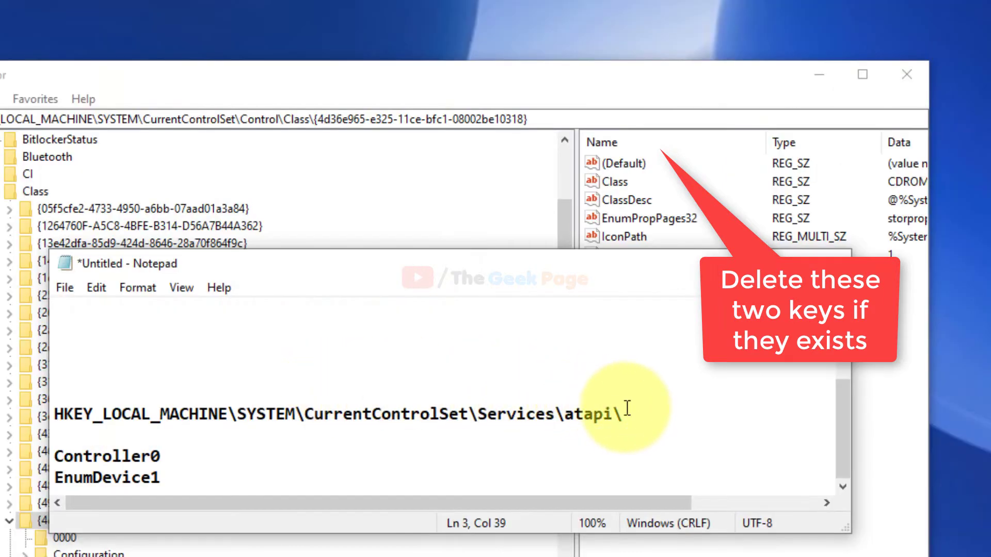
# Go to the atapi service key by pasting its path from the notes.
pyautogui.moveTo(623, 414); pyautogui.dragTo(57, 420)
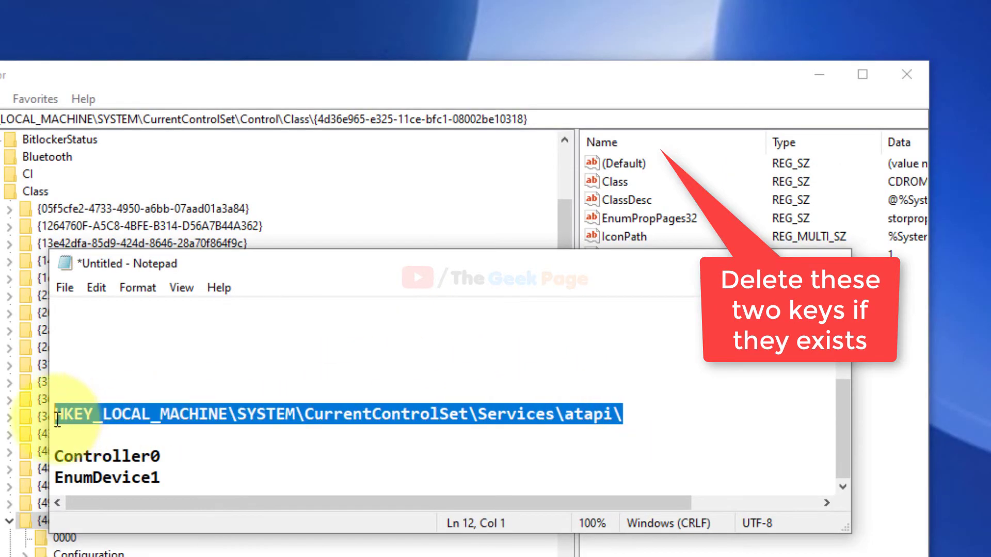
pyautogui.rightClick(58, 417)
pyautogui.click(124, 469)
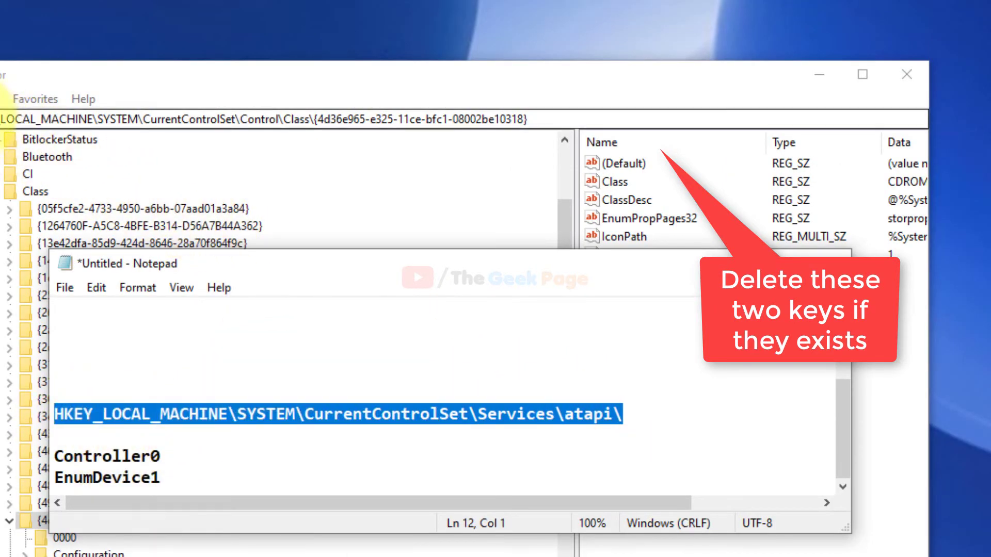
pyautogui.hotkey('alt', 'Tab')
pyautogui.rightClick(491, 115)
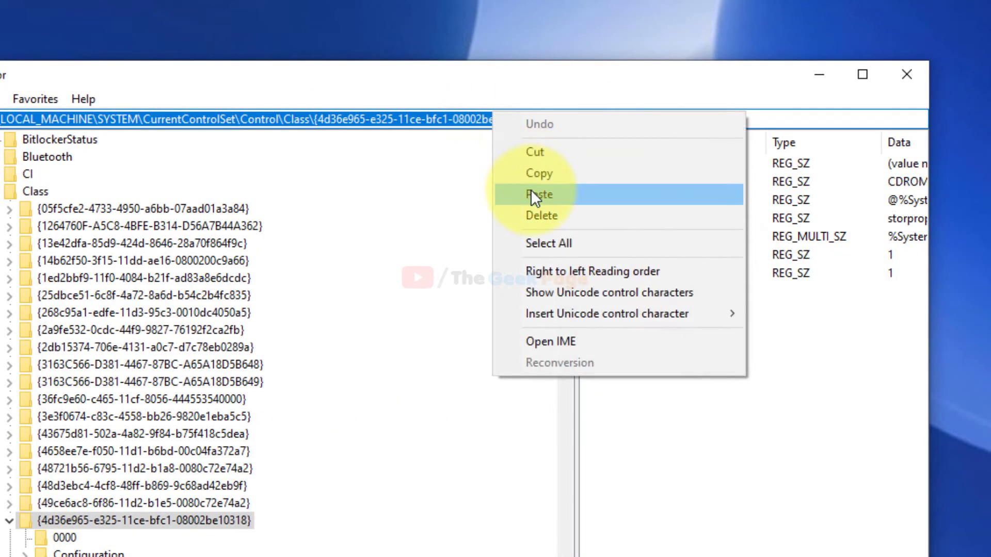
pyautogui.click(535, 196)
pyautogui.press('Return')
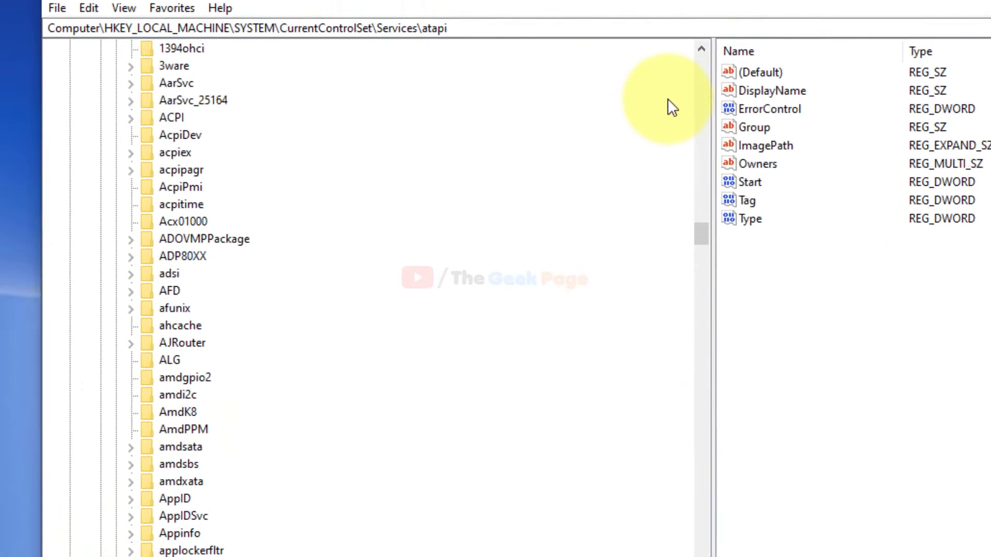
pyautogui.scroll(-8, 397, 147)
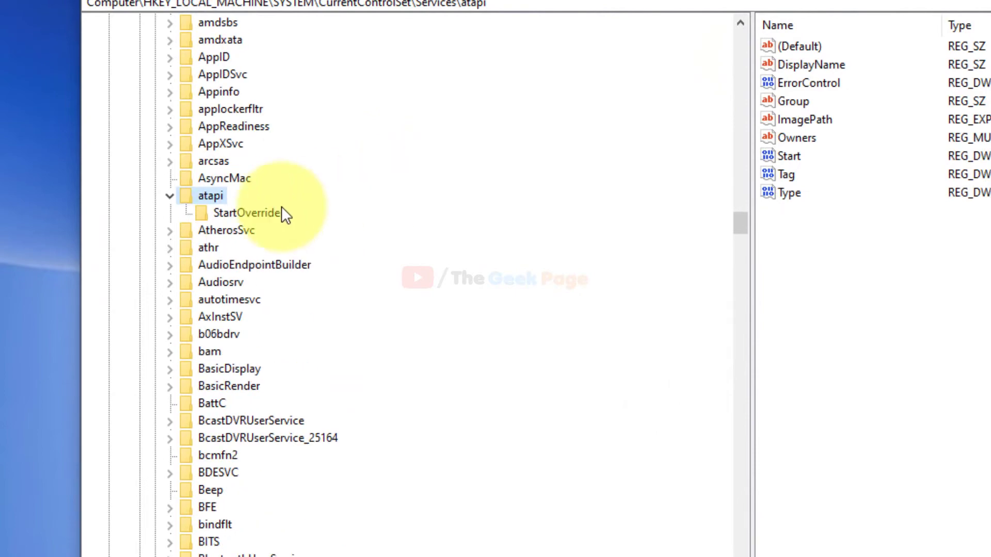
# Create a new subkey under atapi.
pyautogui.rightClick(222, 199)
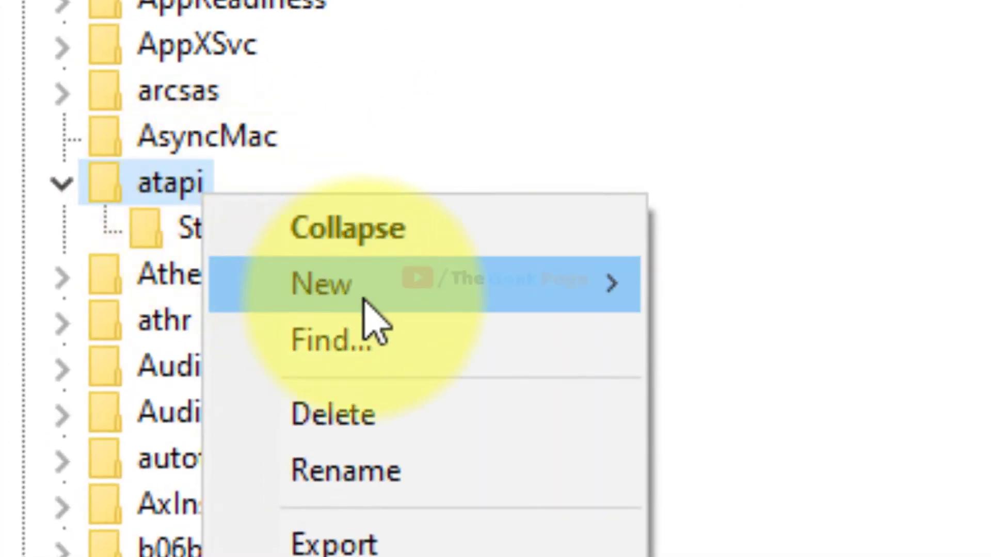
pyautogui.moveTo(449, 310)
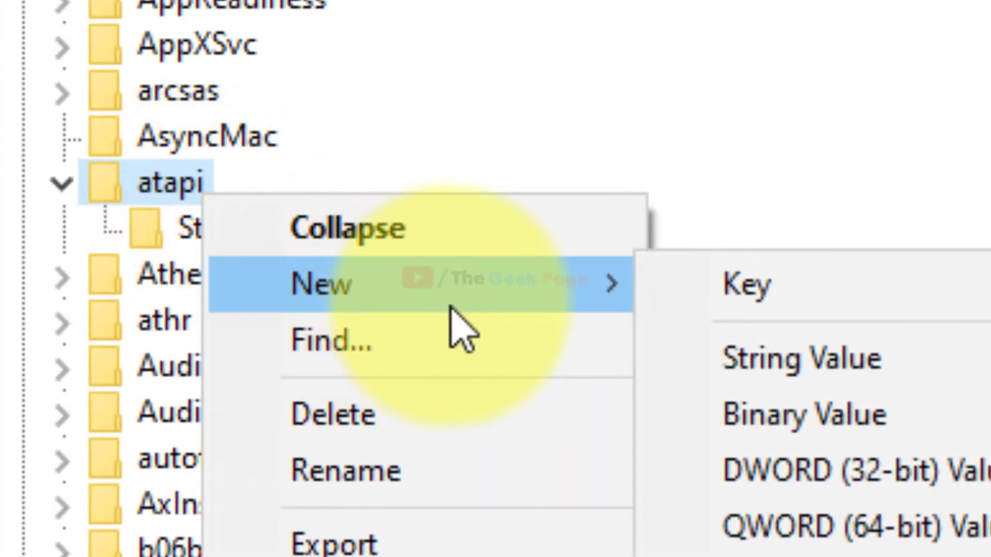
pyautogui.click(770, 302)
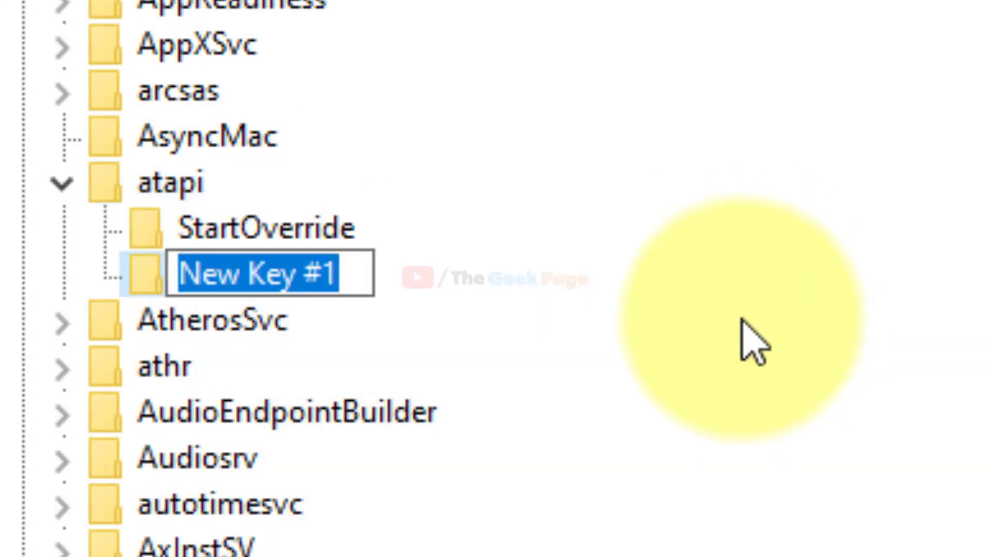
# Rename New Key #1 to Controller0 using the name copied from the notes.
pyautogui.hotkey('alt', 'Tab')
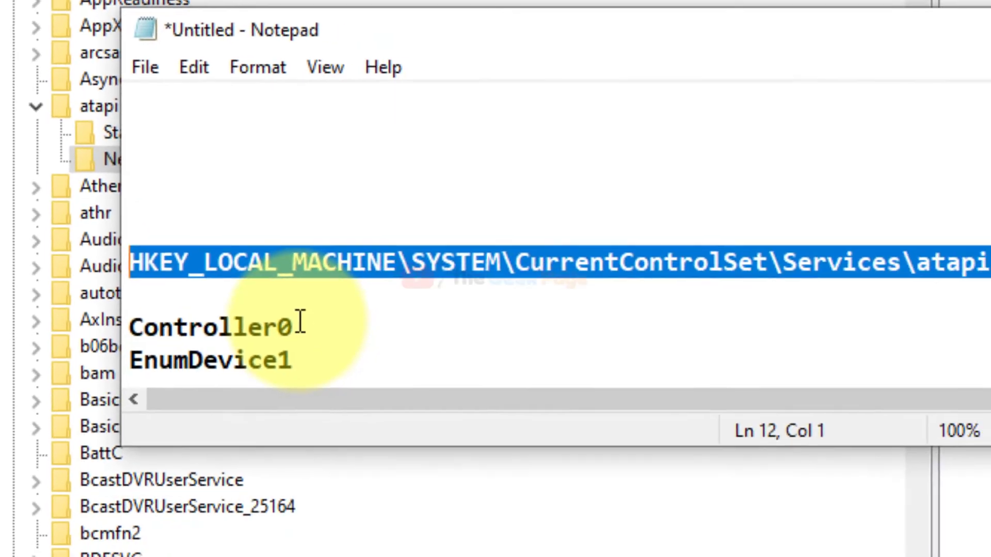
pyautogui.moveTo(294, 323); pyautogui.dragTo(7, 335)
pyautogui.rightClick(209, 364)
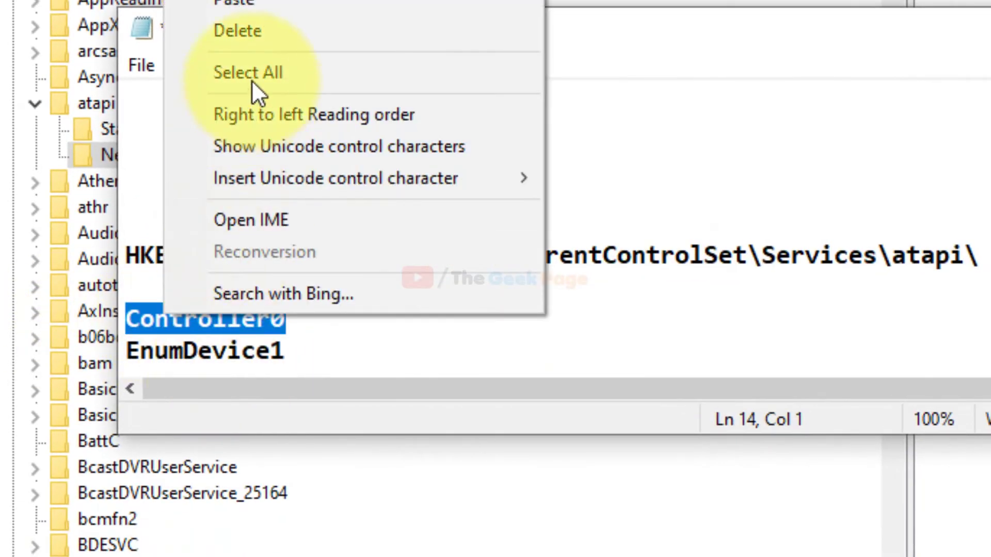
pyautogui.click(273, 1)
pyautogui.hotkey('alt', 'Tab')
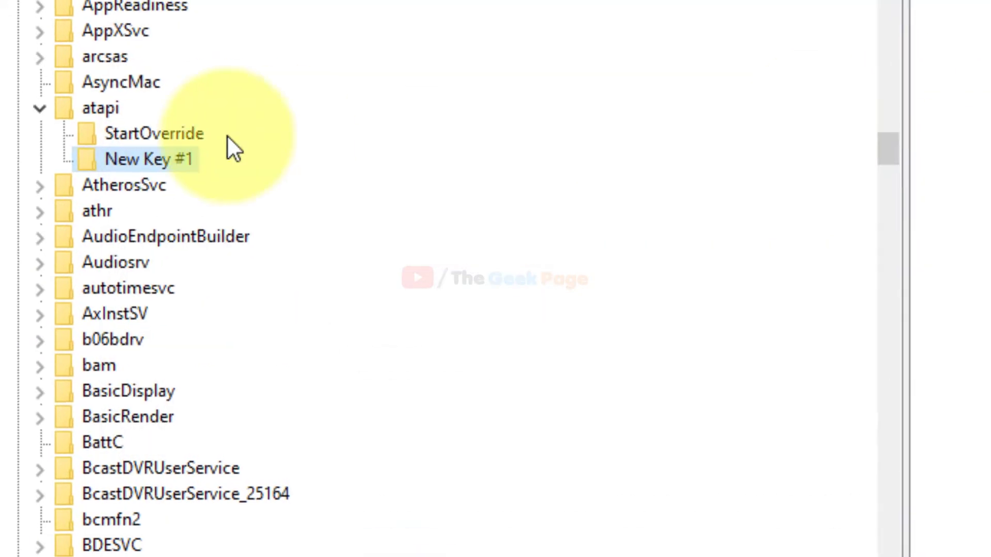
pyautogui.rightClick(151, 155)
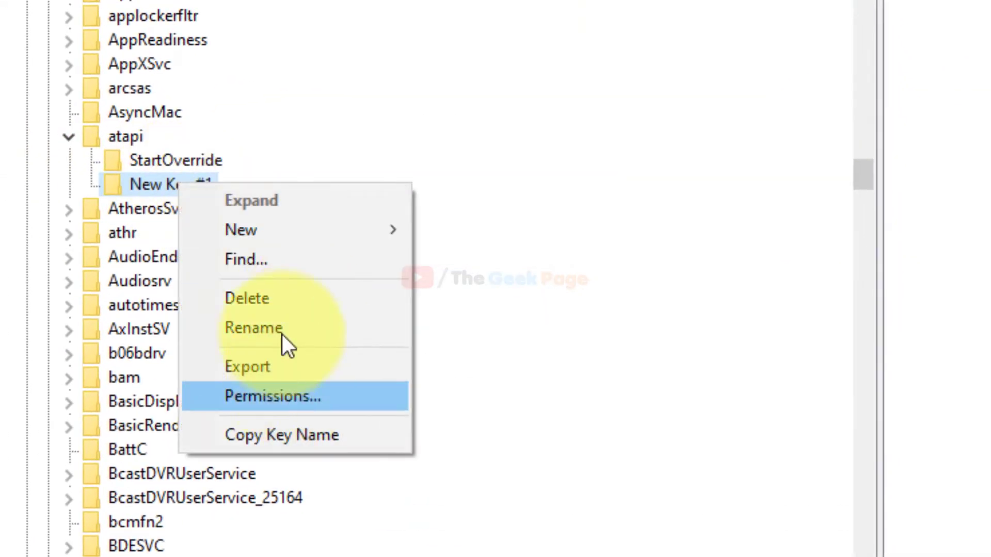
pyautogui.click(283, 329)
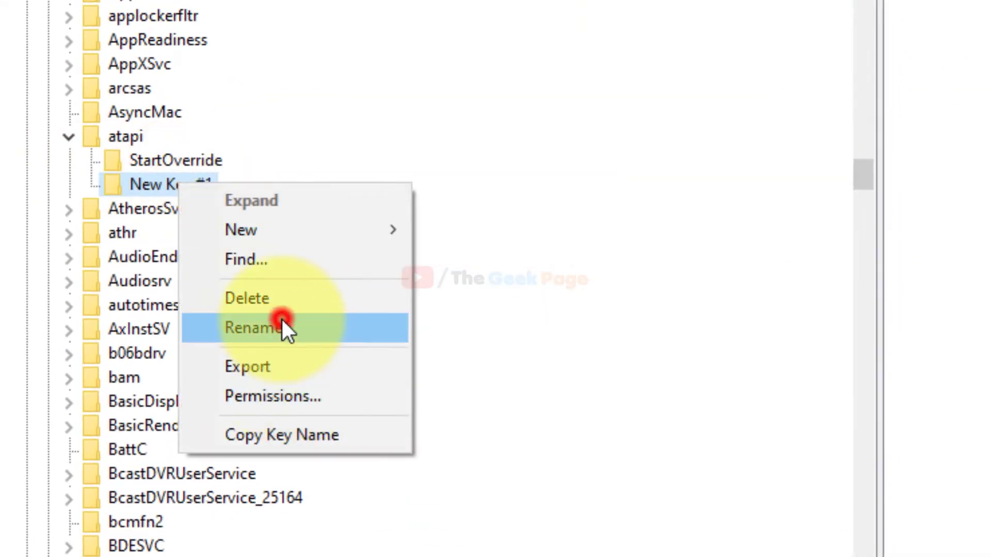
pyautogui.rightClick(178, 180)
pyautogui.rightClick(170, 185)
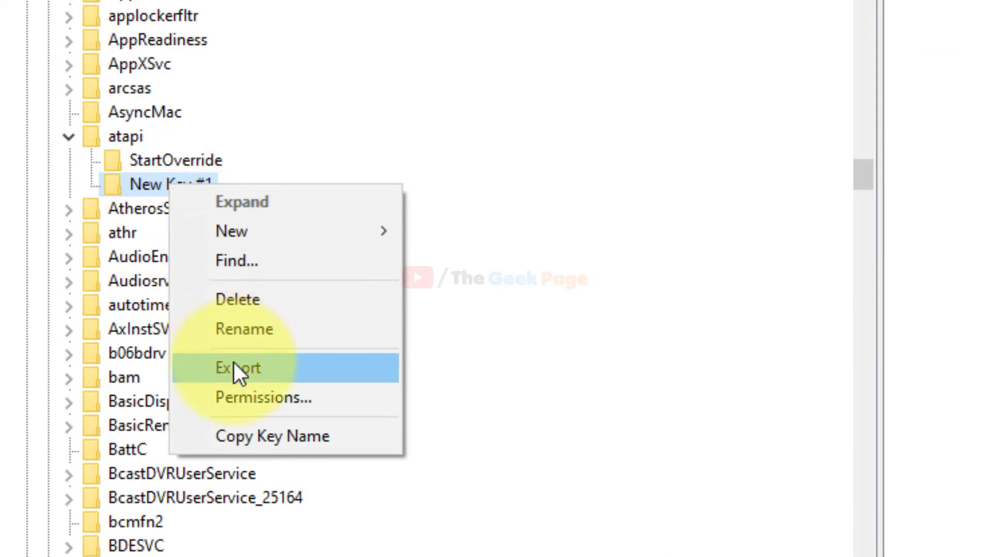
pyautogui.click(243, 330)
pyautogui.rightClick(139, 187)
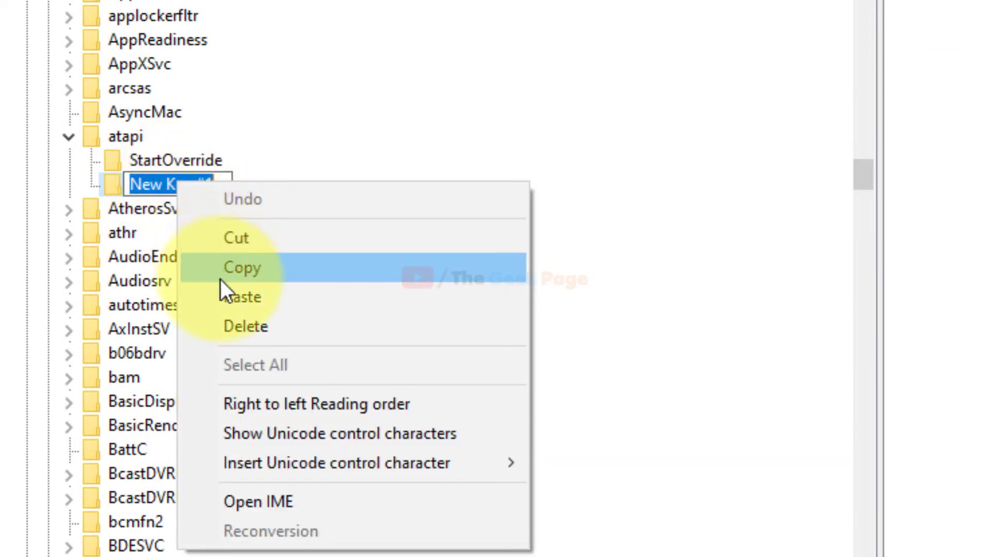
pyautogui.click(233, 295)
pyautogui.press('Return')
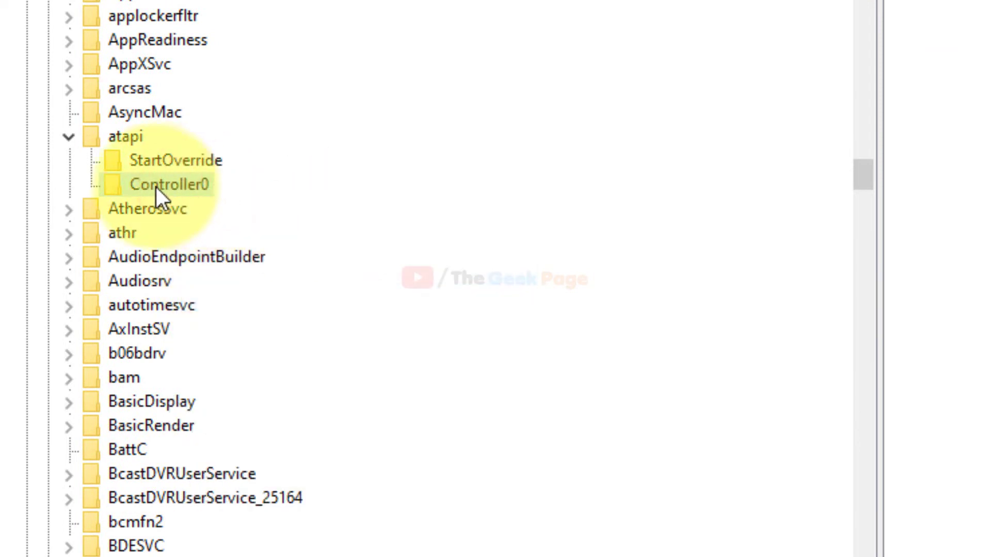
# Add a new DWORD (32-bit) value in Controller0.
pyautogui.click(949, 33)
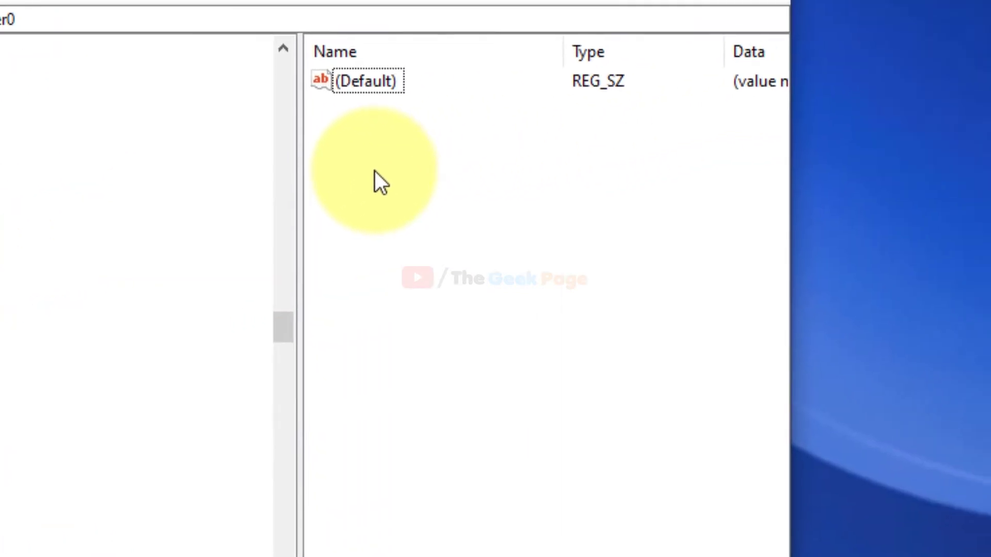
pyautogui.rightClick(375, 172)
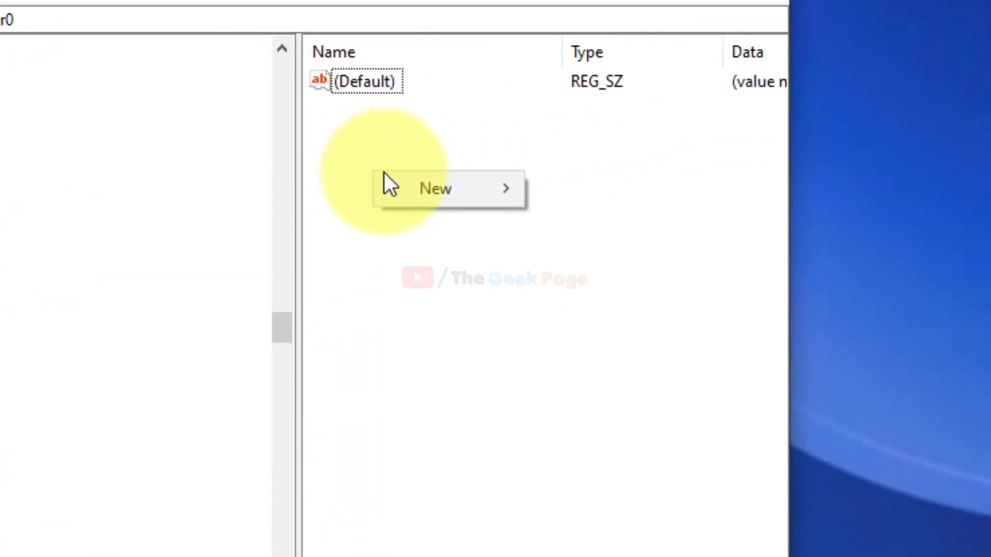
pyautogui.moveTo(487, 193)
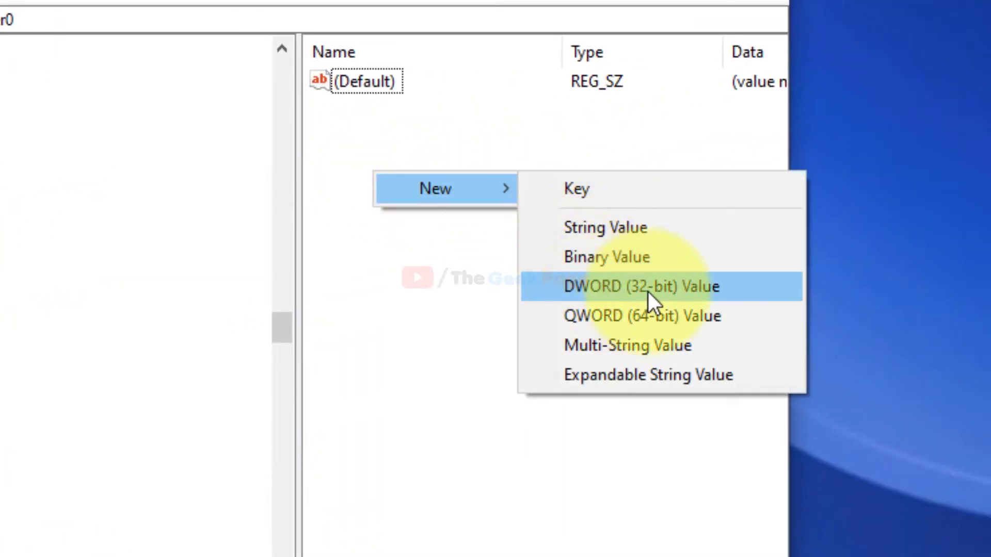
pyautogui.click(700, 292)
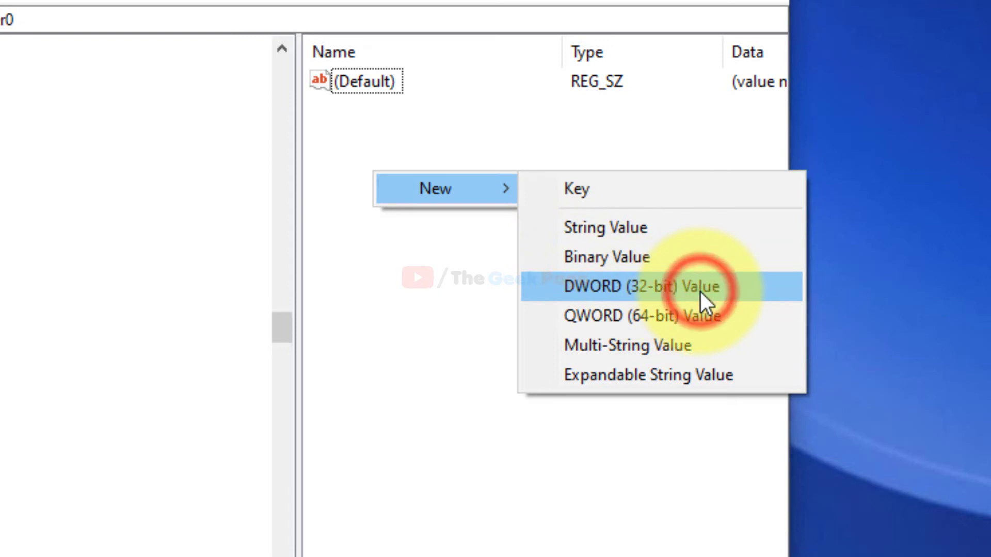
# Rename New Value #1 to EnumDevice1.
pyautogui.hotkey('alt', 'Tab')
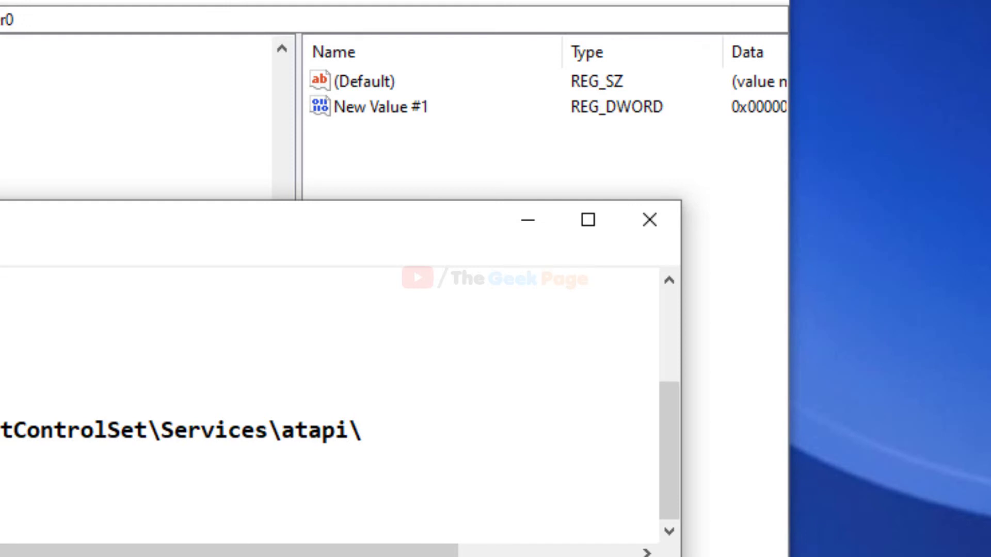
pyautogui.click(552, 227)
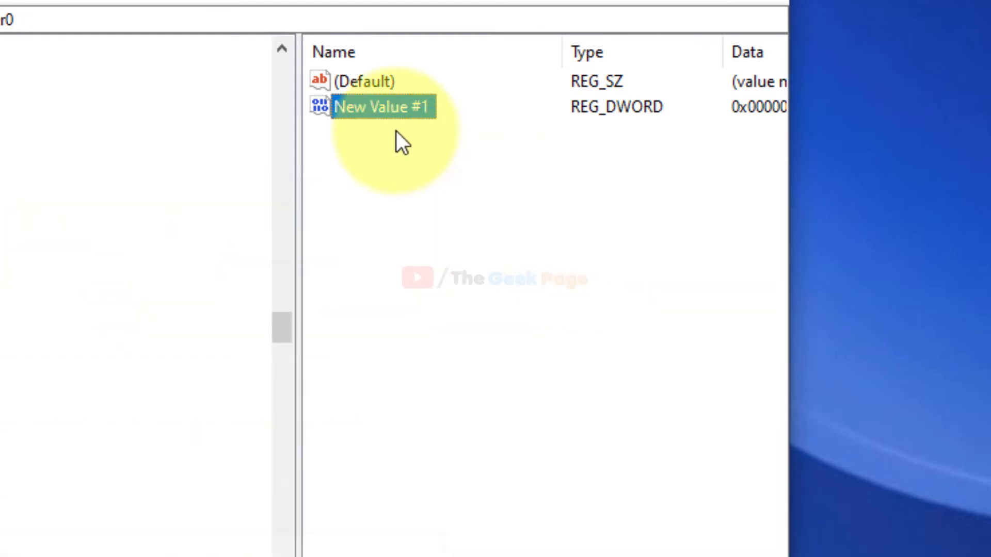
pyautogui.rightClick(395, 118)
pyautogui.click(453, 231)
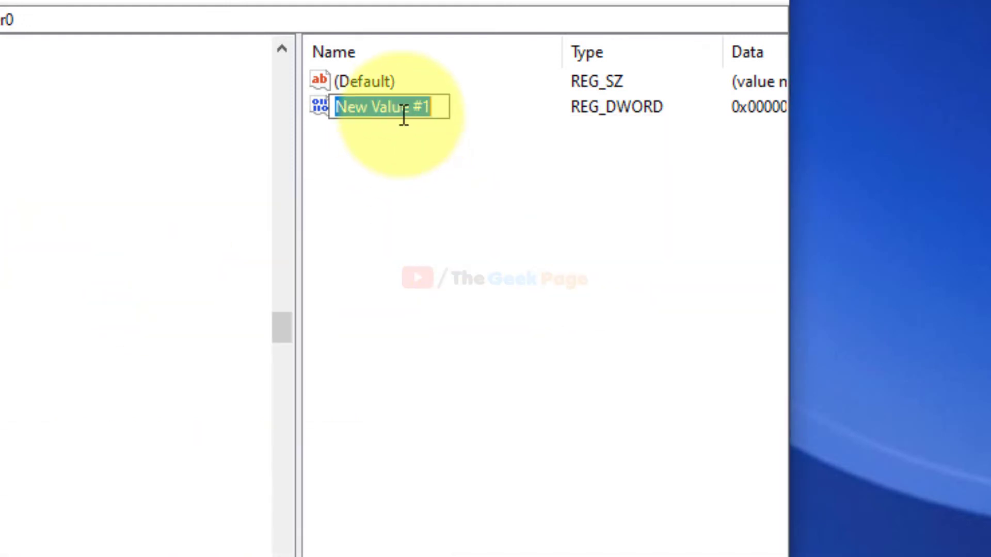
pyautogui.rightClick(402, 115)
pyautogui.click(441, 232)
pyautogui.press('Return')
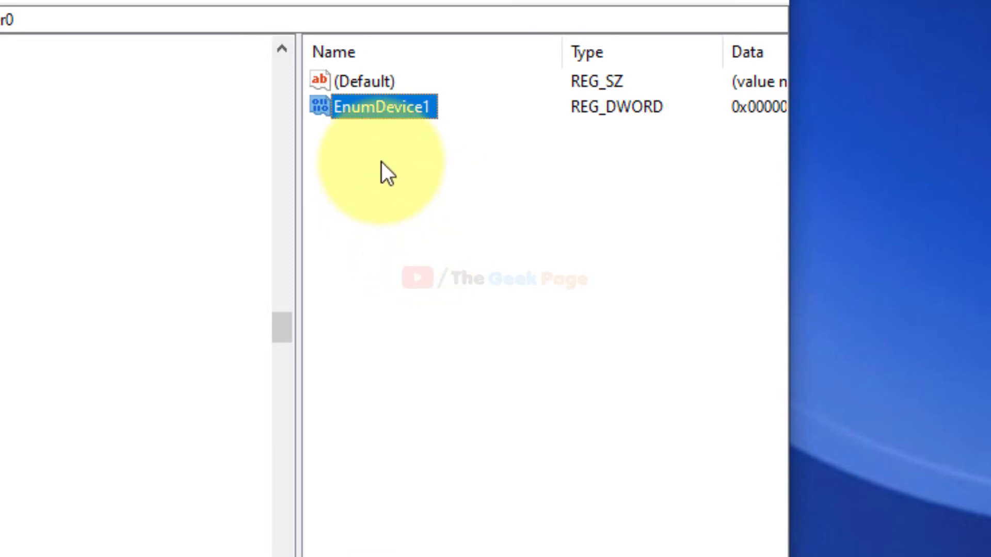
# Set EnumDevice1's value data to 1.
pyautogui.doubleClick(396, 115)
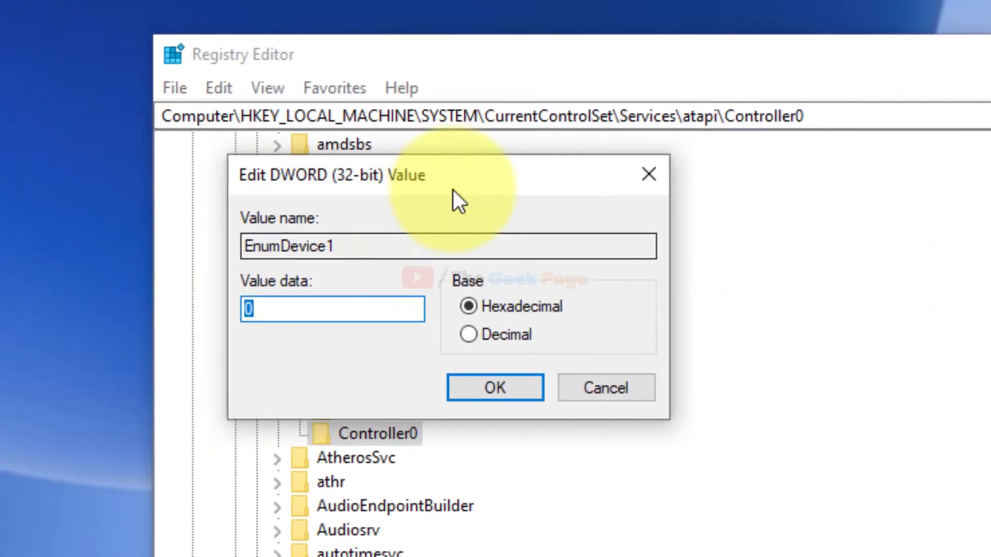
pyautogui.click(336, 326)
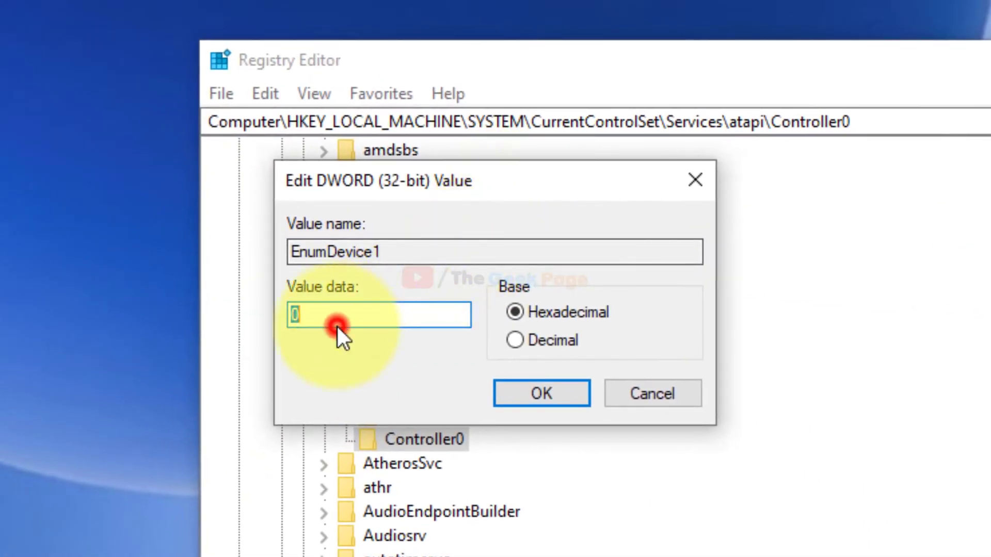
pyautogui.doubleClick(312, 314)
pyautogui.write('1')
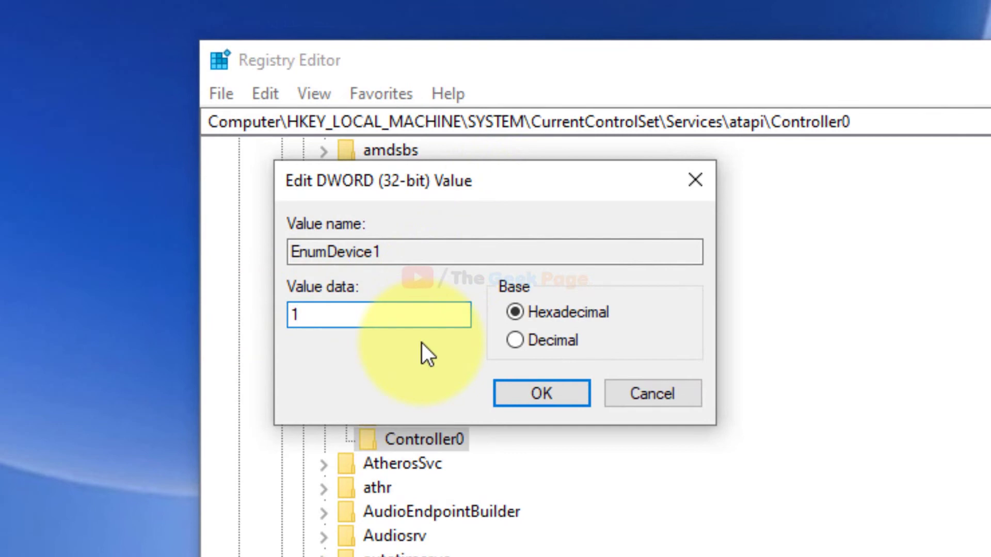